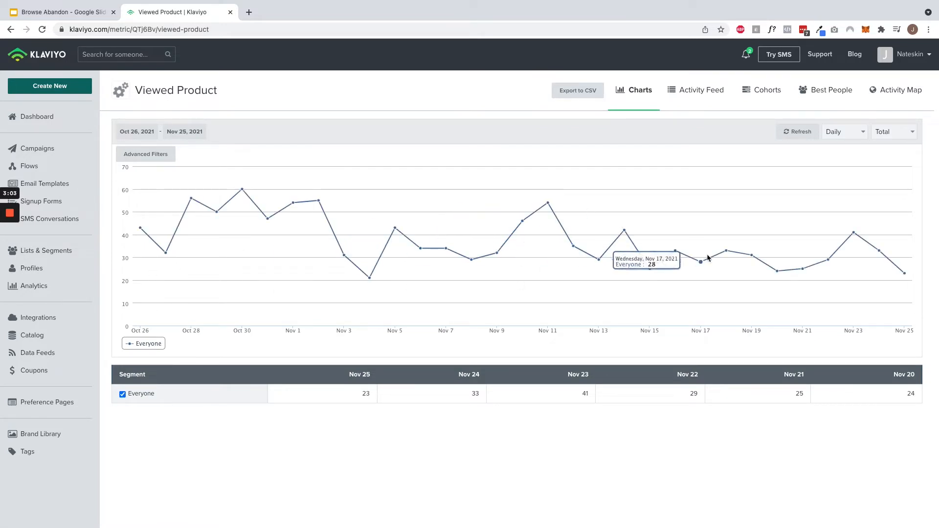
- Go to Klaviyo's web tracking setup page through the Nateskin account menu
{"action": "left_click", "coordinate": [709, 106]}
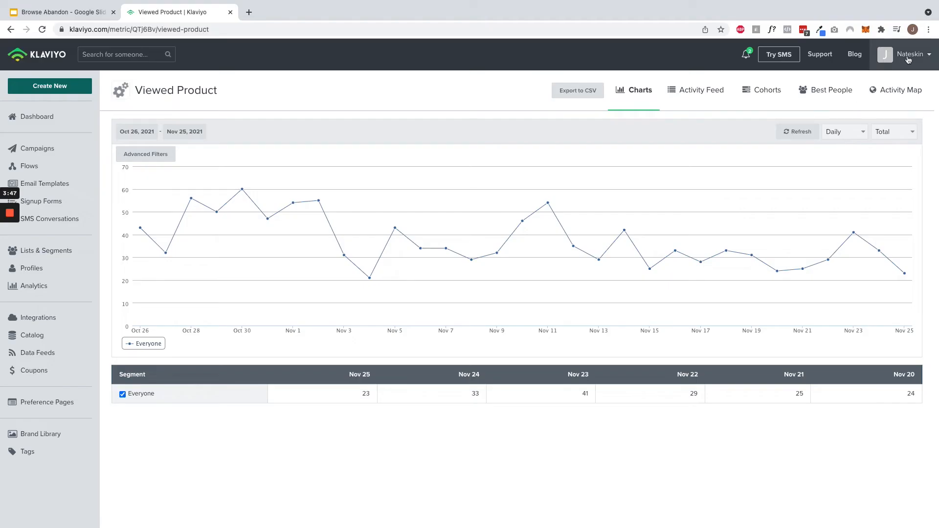
{"action": "left_click", "coordinate": [909, 66]}
{"action": "left_click", "coordinate": [889, 101]}
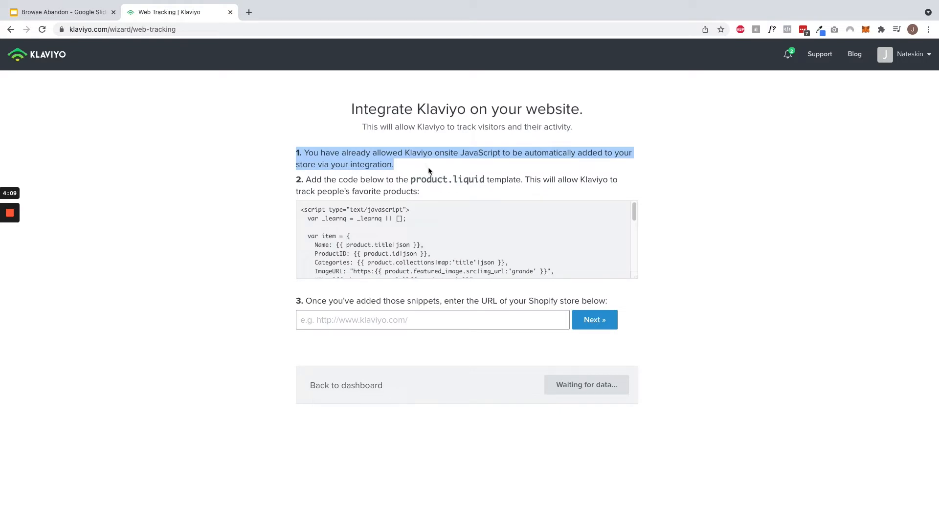
- Copy the entire product.liquid tracking snippet and move to the Shopify Themes page
{"action": "left_click", "coordinate": [367, 217]}
{"action": "key", "text": "ctrl+a"}
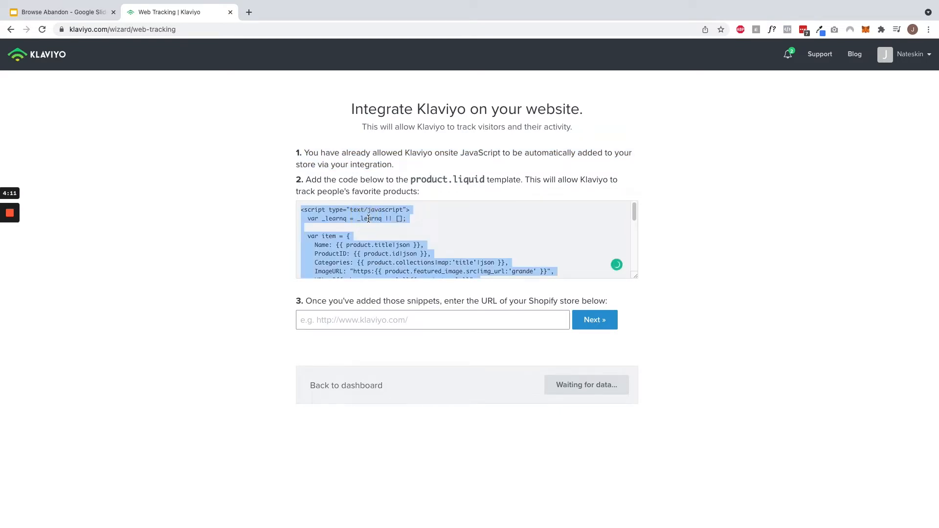
{"action": "right_click", "coordinate": [352, 215]}
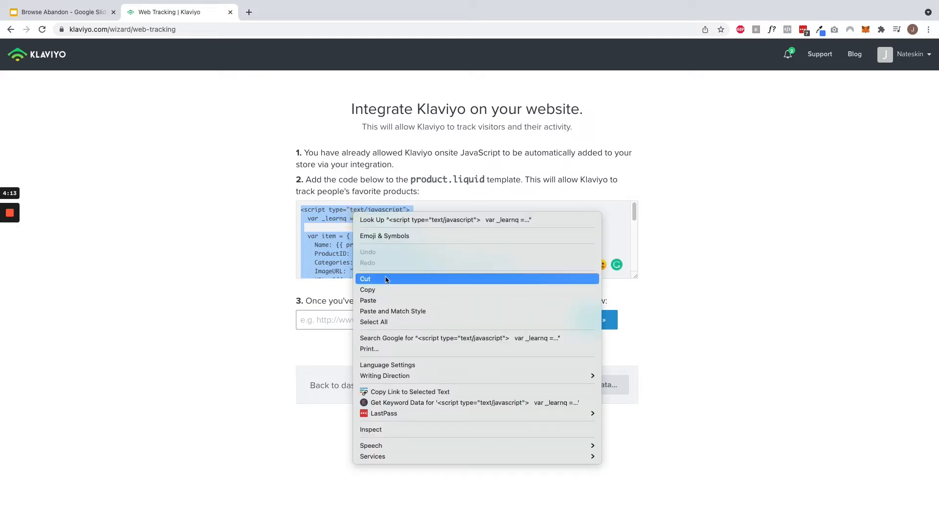
{"action": "left_click", "coordinate": [384, 291]}
{"action": "left_click", "coordinate": [216, 284]}
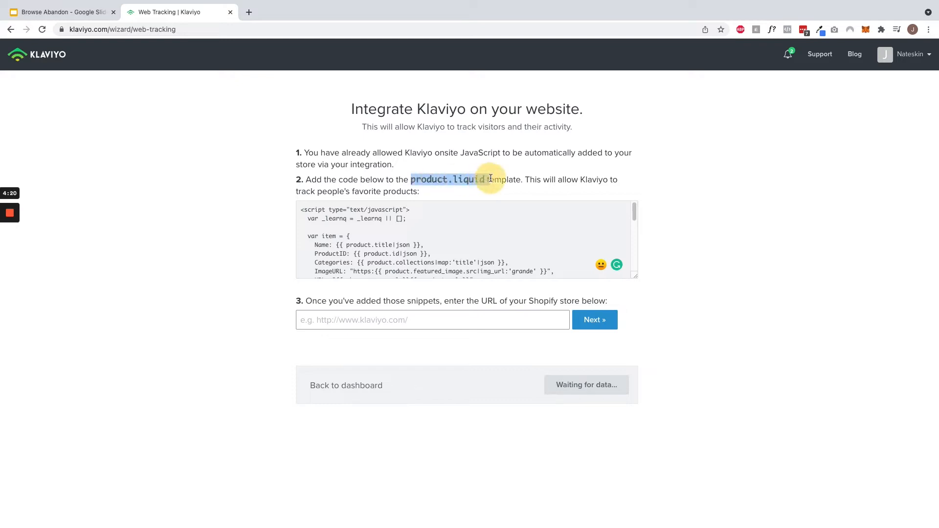
{"action": "key", "text": "ctrl+Right"}
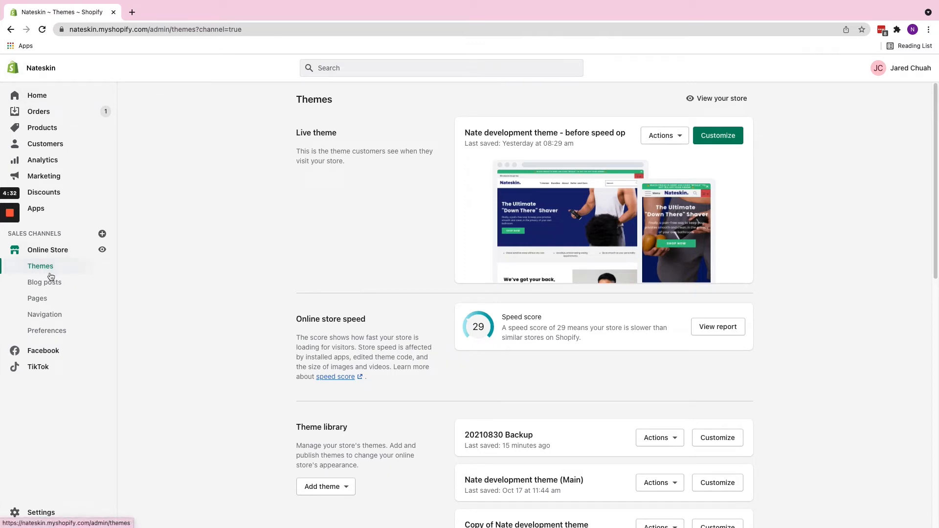
- Launch the code editor for the 20210822 Backup theme
{"action": "left_click", "coordinate": [671, 138]}
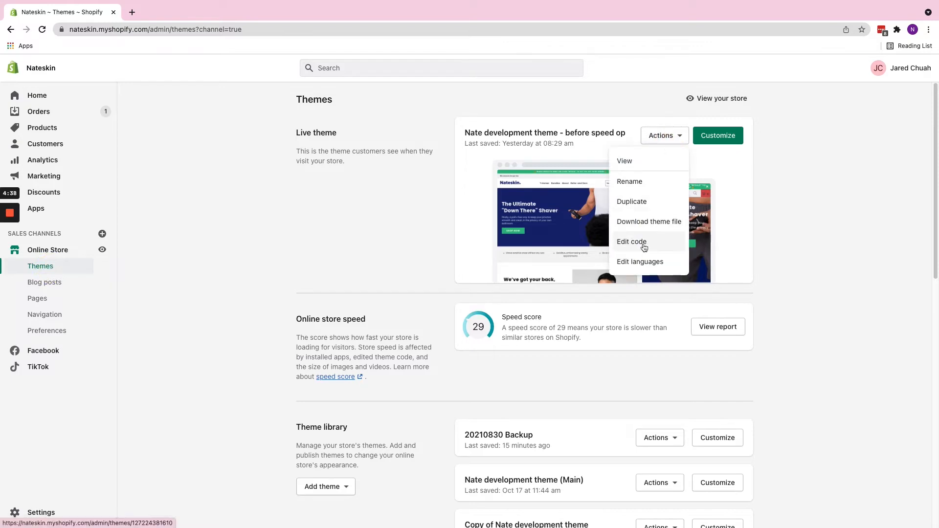
{"action": "left_click", "coordinate": [786, 208]}
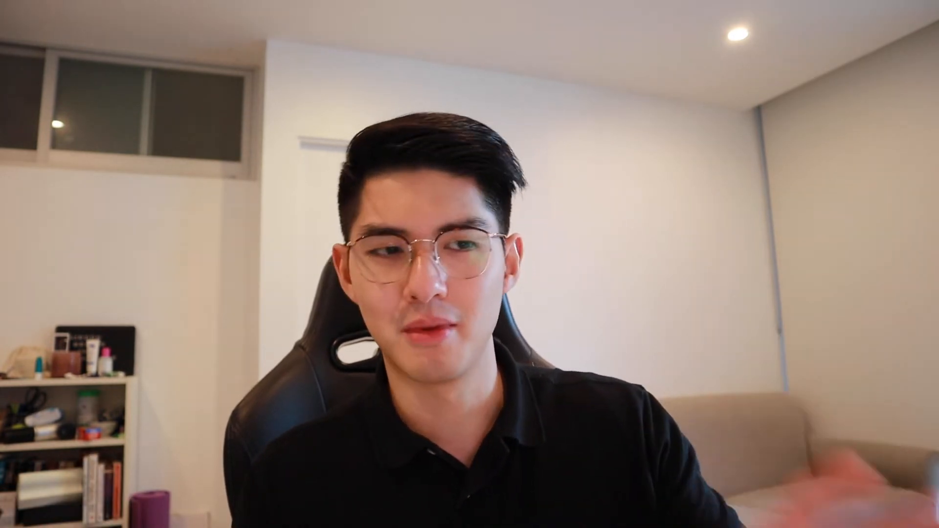
{"action": "scroll", "coordinate": [819, 314], "scroll_direction": "down", "scroll_amount": 3}
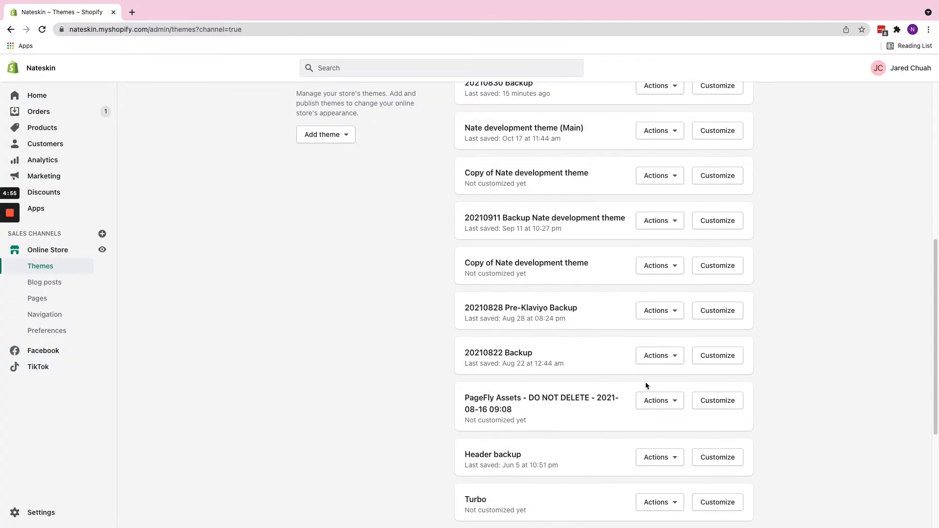
{"action": "left_click", "coordinate": [674, 357]}
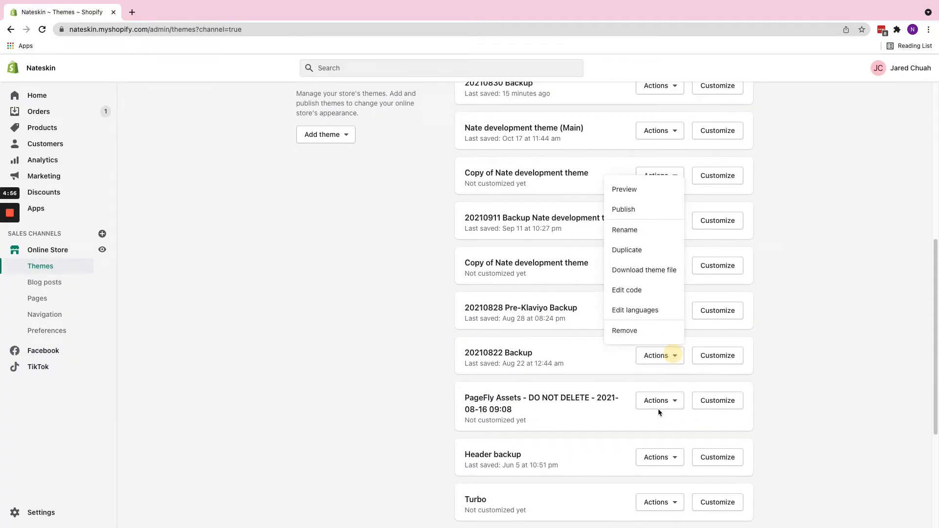
{"action": "left_click", "coordinate": [628, 291]}
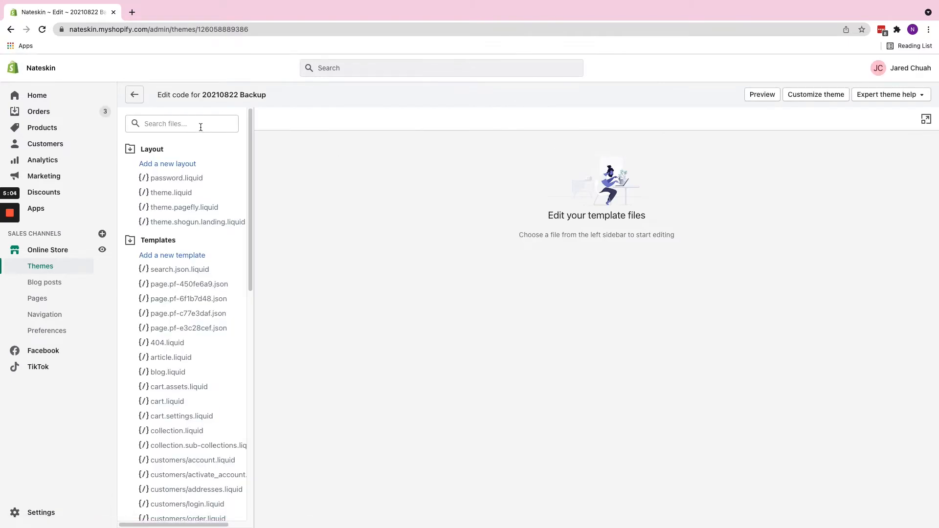
- Find and open the product.liquid template in the theme files
{"action": "type", "text": "ppro"}
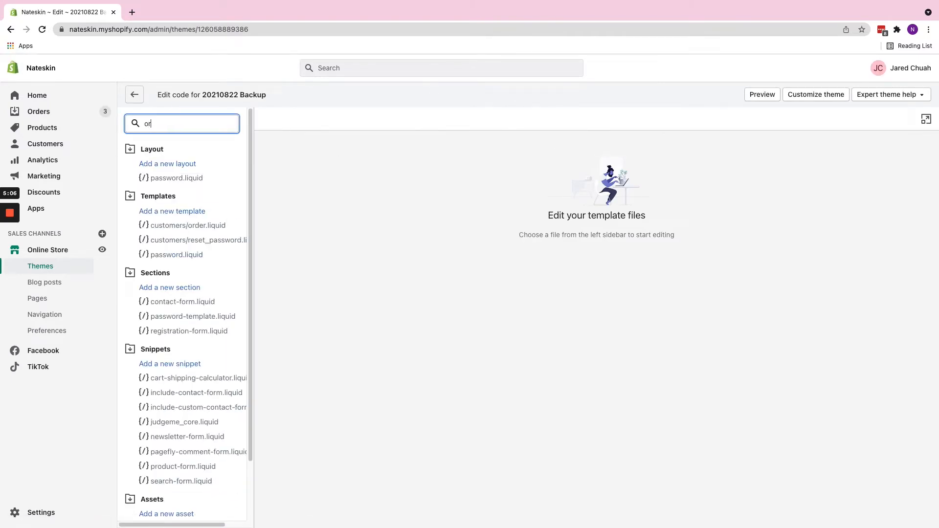
{"action": "key", "text": "BackSpace"}
{"action": "key", "text": "BackSpace"}
{"action": "key", "text": "BackSpace"}
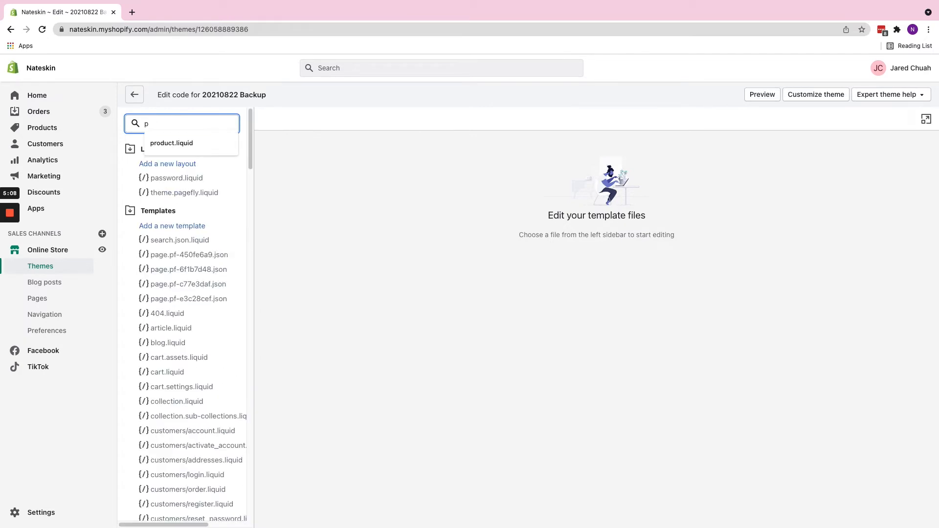
{"action": "type", "text": "roduct.liquid"}
{"action": "left_click", "coordinate": [149, 148]}
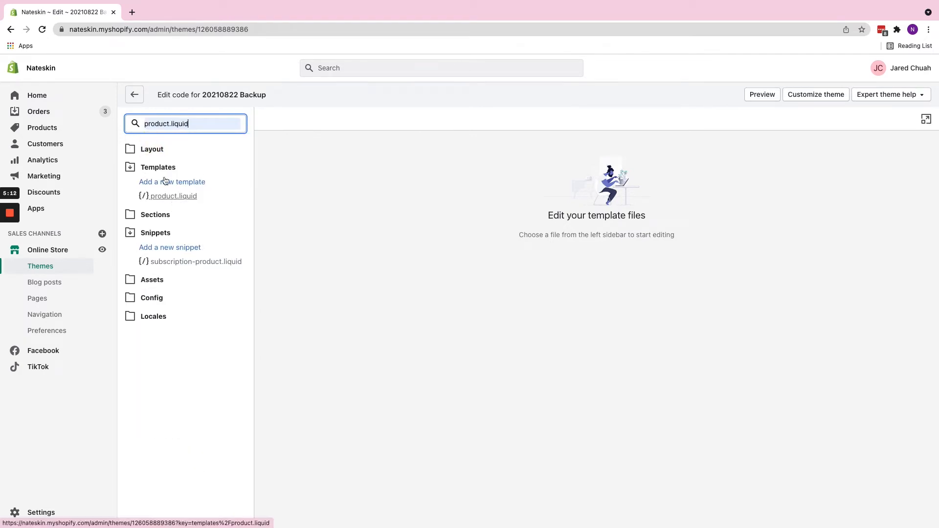
{"action": "left_click", "coordinate": [166, 197]}
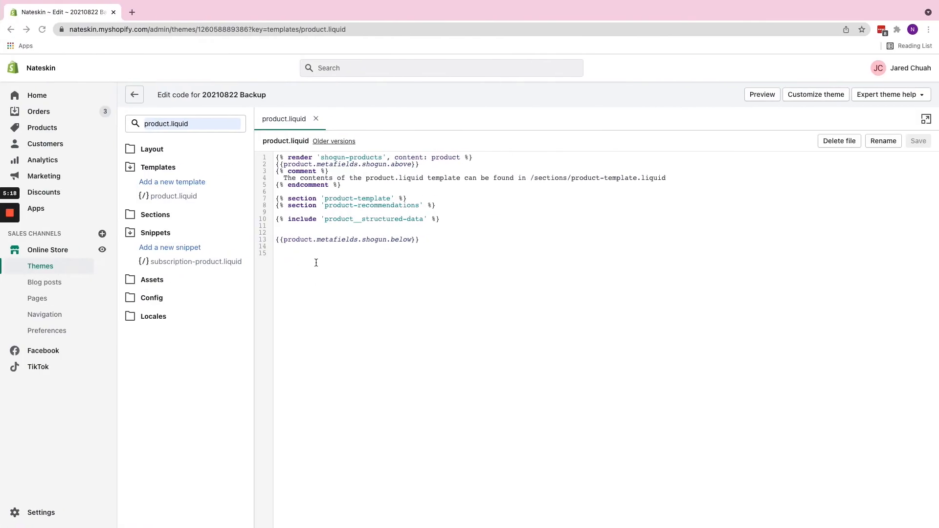
- Paste the Klaviyo tracking script at line 15 and return to Klaviyo
{"action": "left_click", "coordinate": [310, 268]}
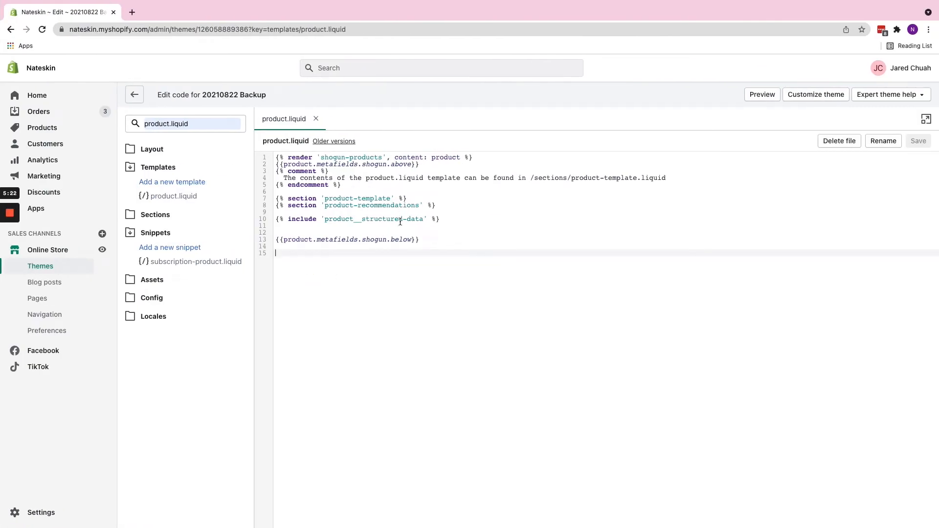
{"action": "right_click", "coordinate": [318, 251]}
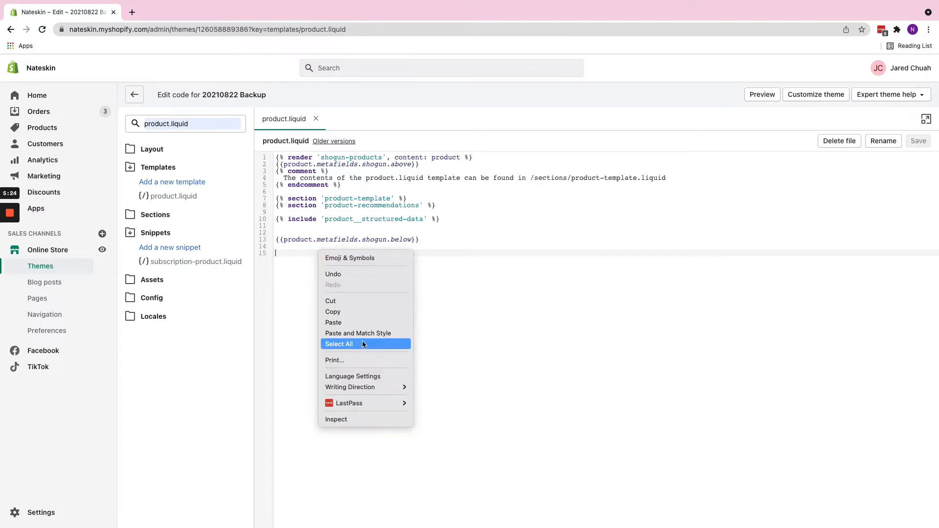
{"action": "left_click", "coordinate": [359, 322]}
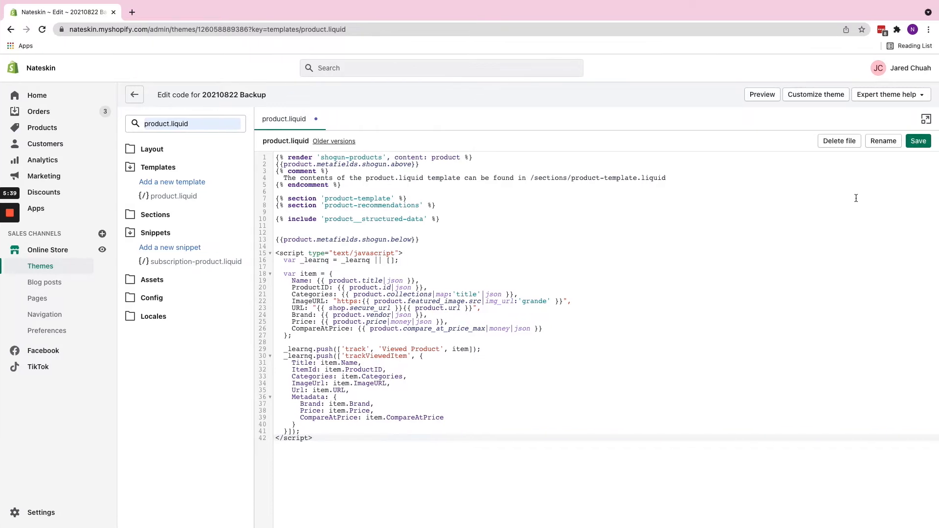
{"action": "key", "text": "ctrl+Left"}
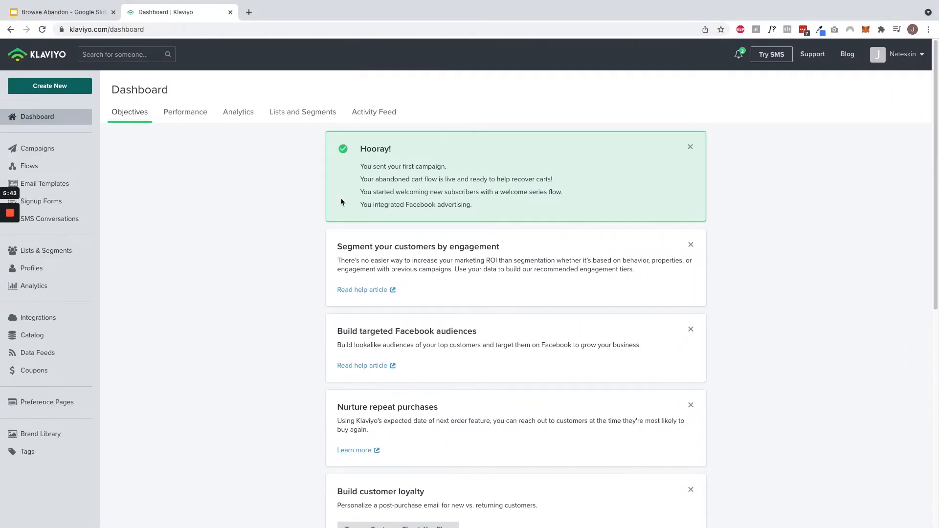
- Load nateskin.com in a new incognito window
{"action": "scroll", "coordinate": [250, 279], "scroll_direction": "down", "scroll_amount": 3}
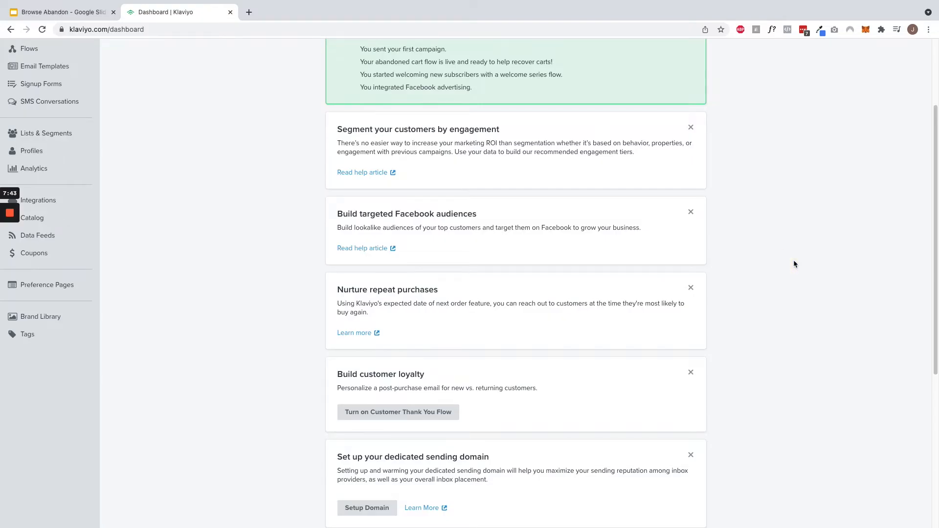
{"action": "key", "text": "super+shift+n"}
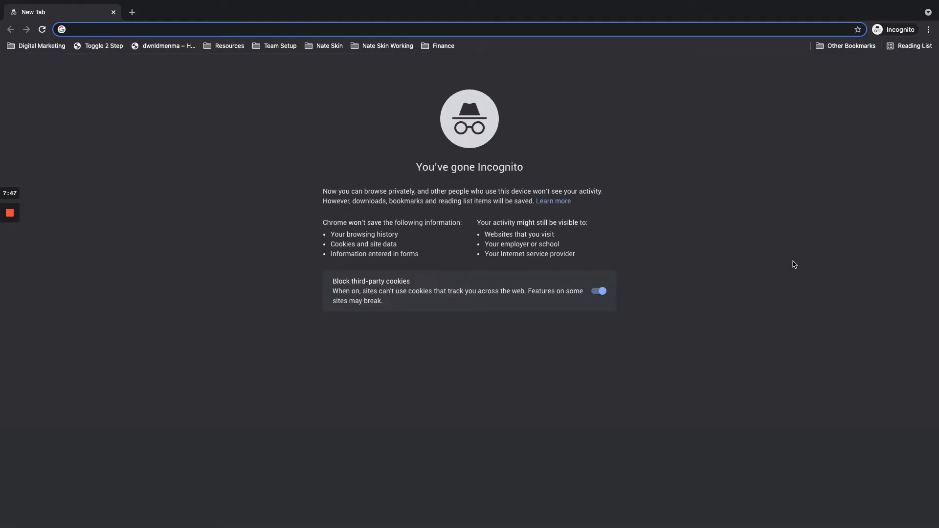
{"action": "type", "text": "nateskin.com"}
{"action": "key", "text": "Return"}
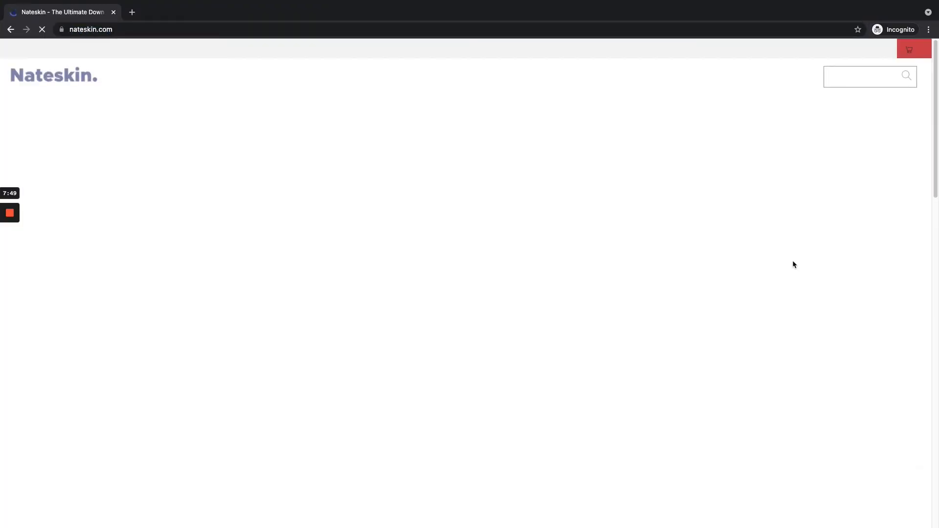
- Claim the 10% first-order offer with an email address, skipping the birthday form
{"action": "scroll", "coordinate": [538, 298], "scroll_direction": "down", "scroll_amount": 15}
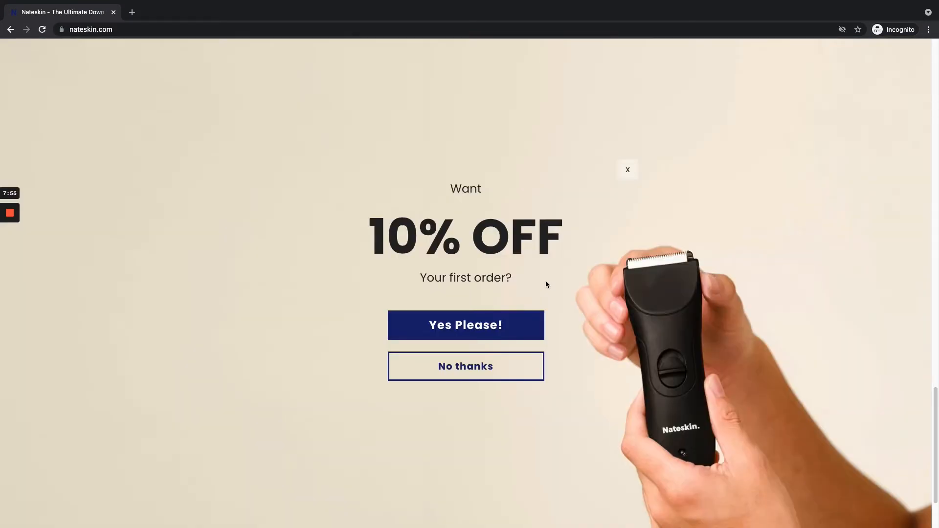
{"action": "left_click", "coordinate": [468, 320]}
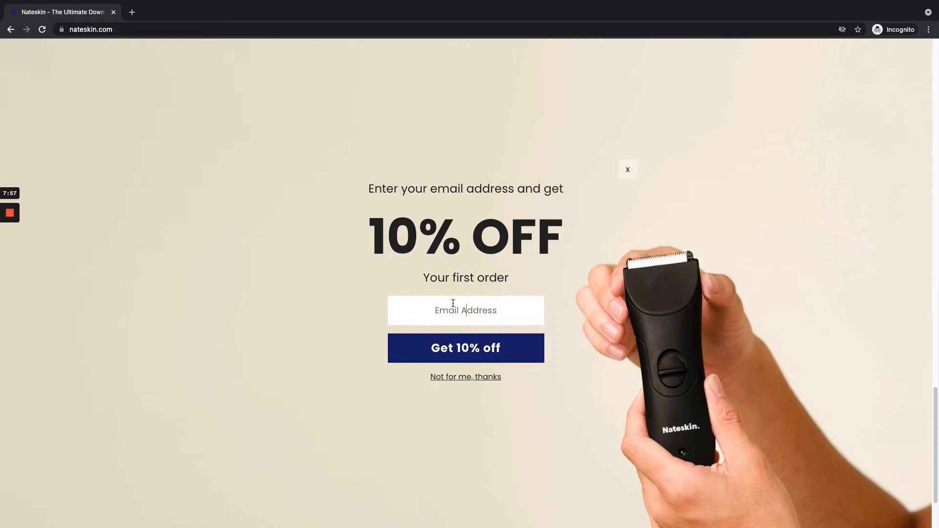
{"action": "left_click", "coordinate": [453, 303]}
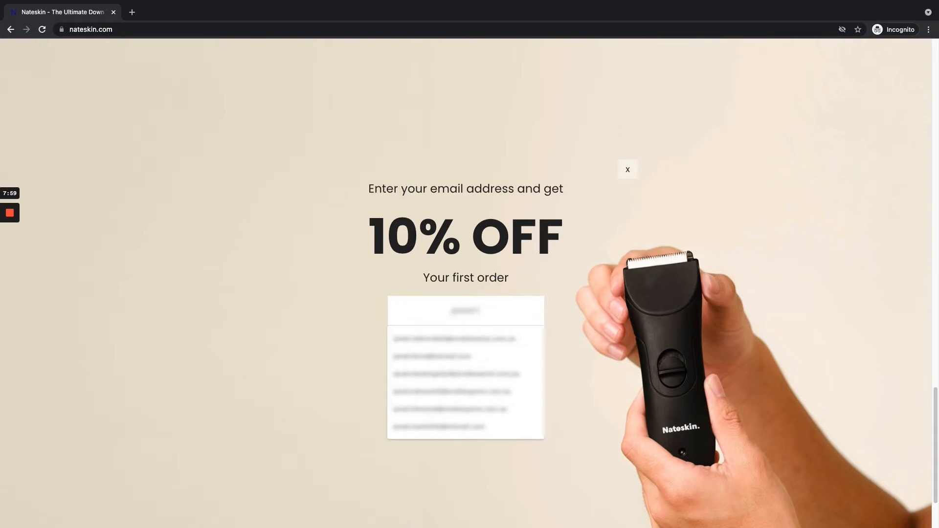
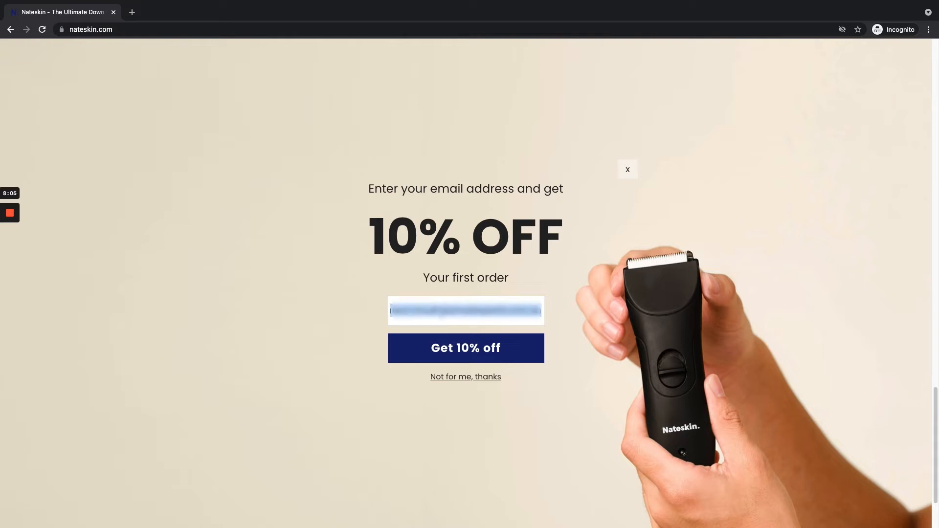
{"action": "left_click", "coordinate": [453, 346]}
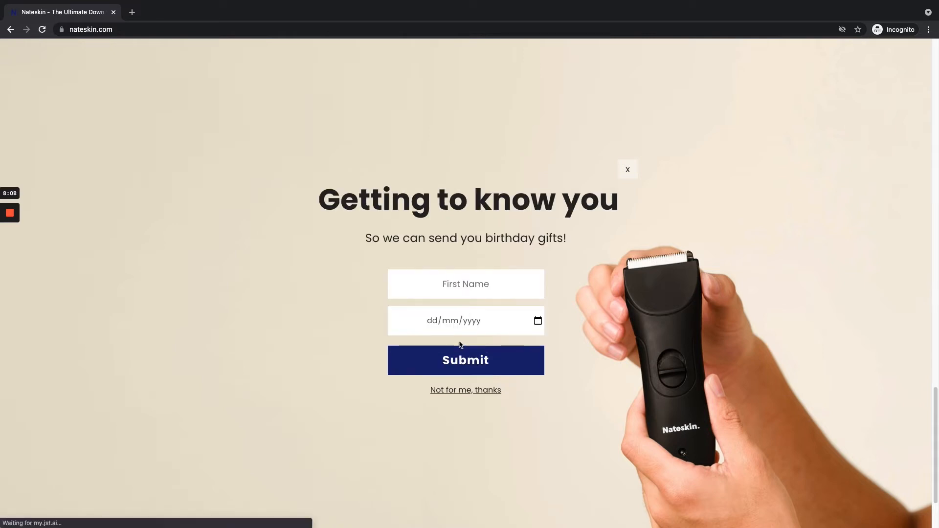
{"action": "left_click", "coordinate": [459, 394]}
- View the Trimmer and Mates Bundle product pages, then return to Klaviyo
{"action": "scroll", "coordinate": [603, 348], "scroll_direction": "up", "scroll_amount": 20}
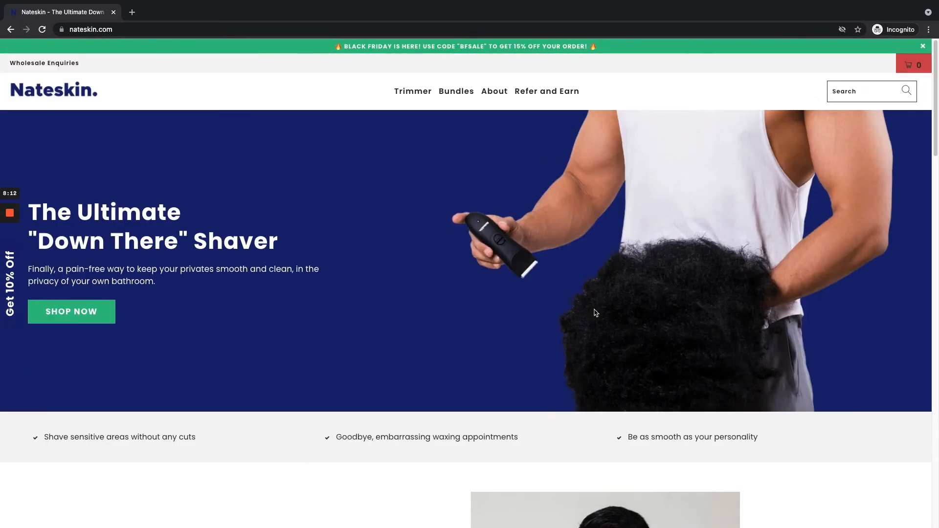
{"action": "left_click", "coordinate": [412, 92]}
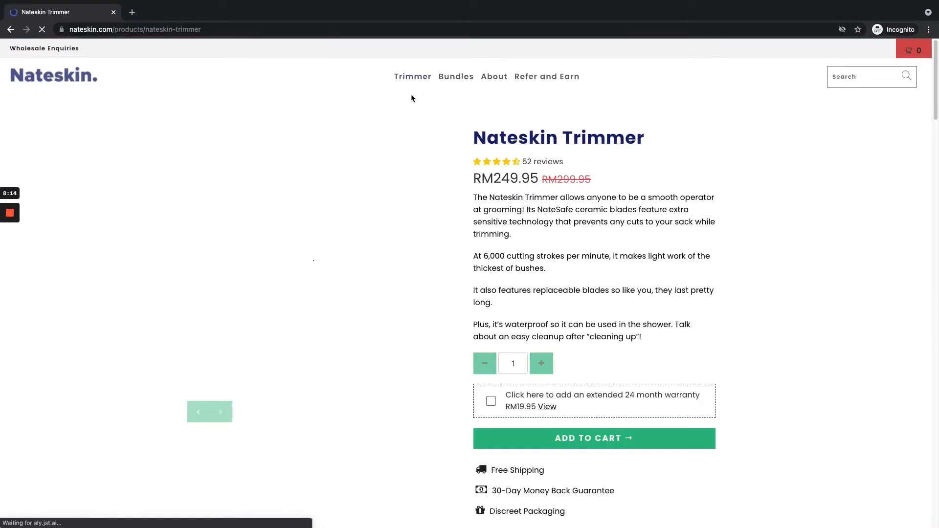
{"action": "scroll", "coordinate": [525, 247], "scroll_direction": "down", "scroll_amount": 15}
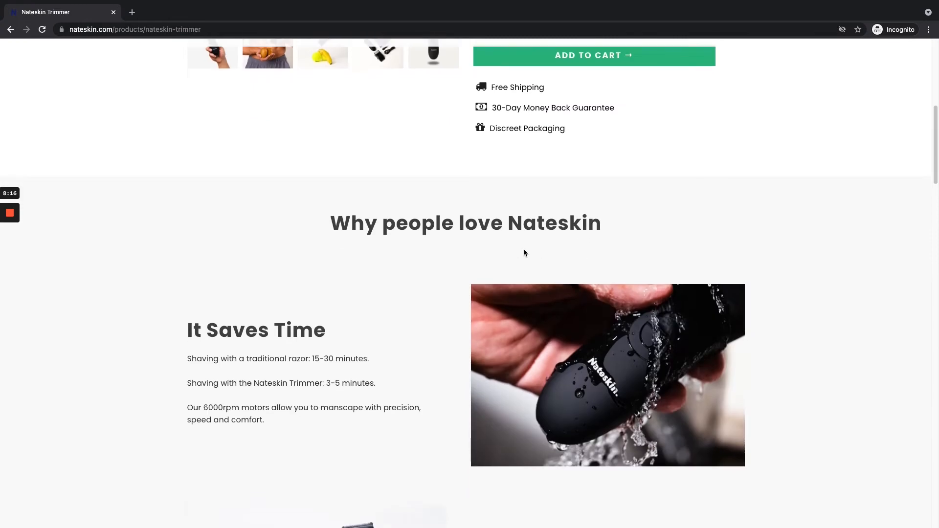
{"action": "scroll", "coordinate": [525, 250], "scroll_direction": "down", "scroll_amount": 10}
{"action": "scroll", "coordinate": [525, 250], "scroll_direction": "up", "scroll_amount": 20}
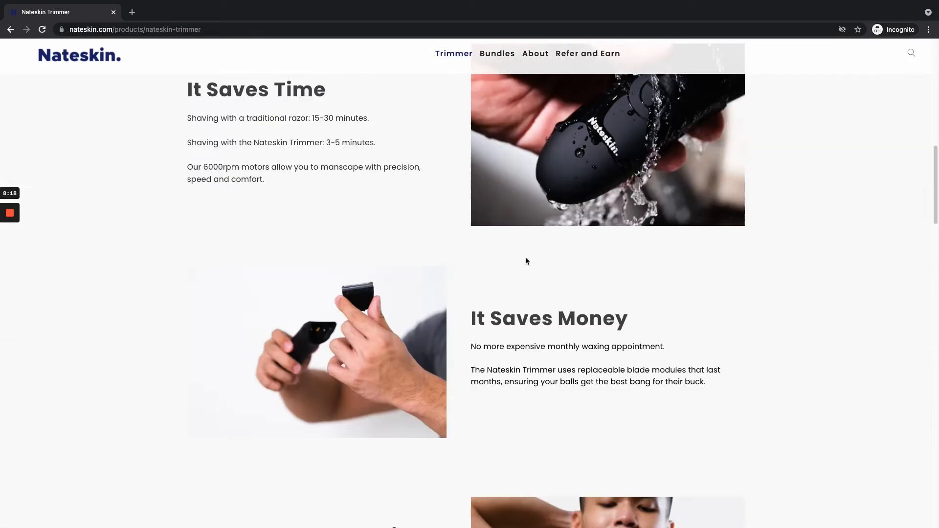
{"action": "left_click", "coordinate": [455, 91]}
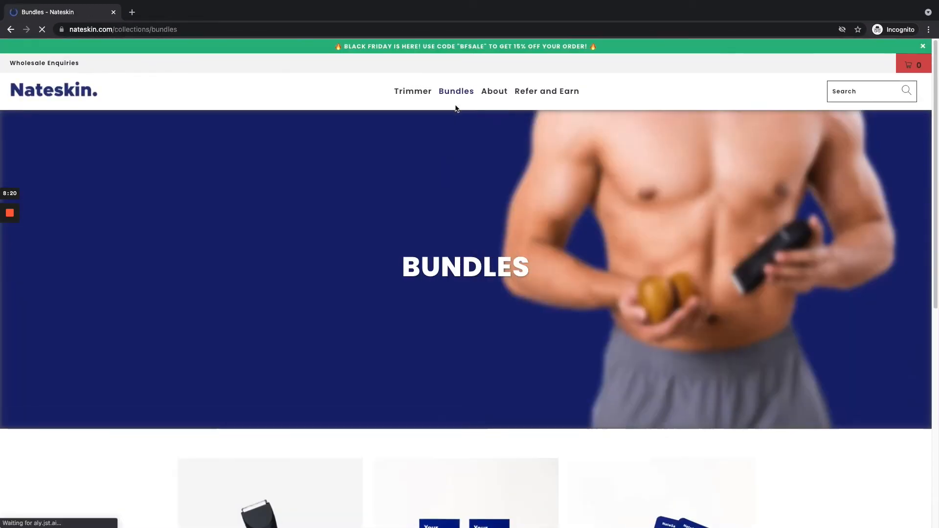
{"action": "scroll", "coordinate": [540, 279], "scroll_direction": "down", "scroll_amount": 6}
{"action": "scroll", "coordinate": [541, 278], "scroll_direction": "down", "scroll_amount": 2}
{"action": "left_click", "coordinate": [471, 202]}
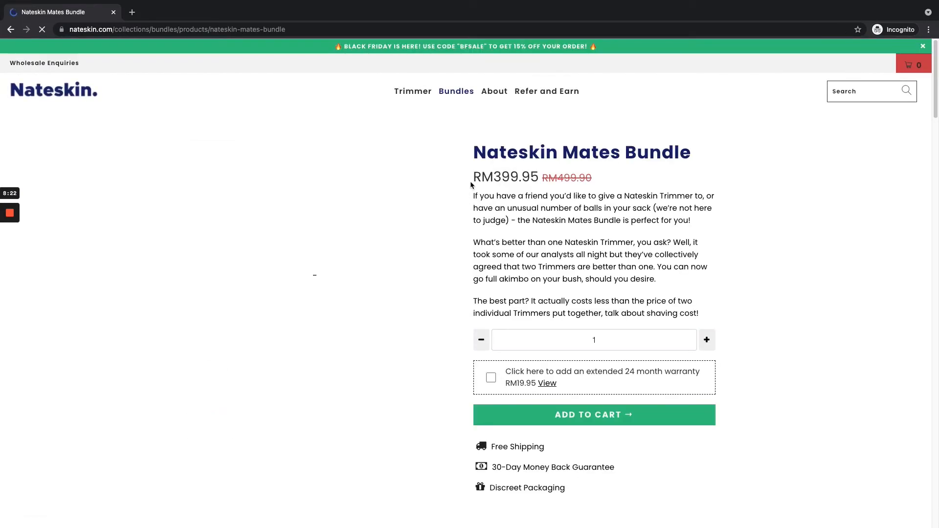
{"action": "key", "text": "ctrl+Left"}
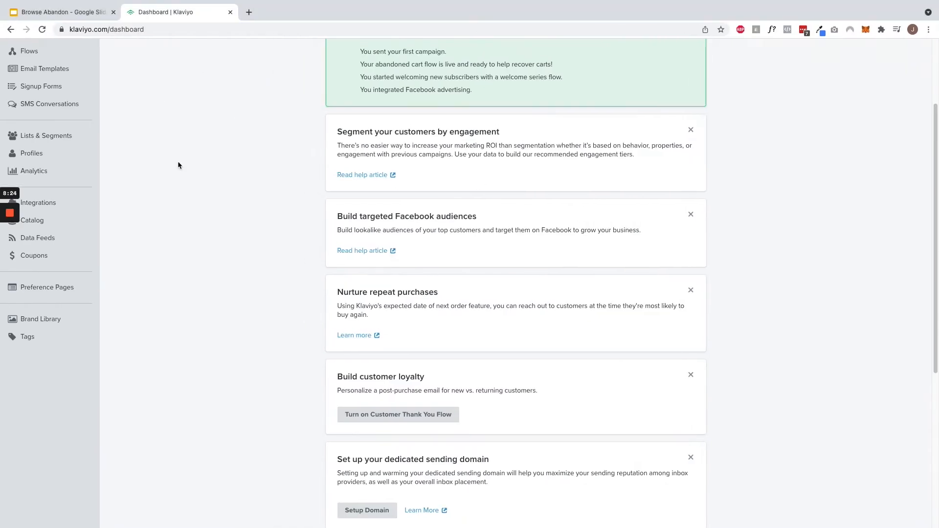
{"action": "scroll", "coordinate": [167, 125], "scroll_direction": "up", "scroll_amount": 4}
- Confirm the profile's two Viewed Product events and start a new flow from Flows
{"action": "left_click", "coordinate": [110, 55]}
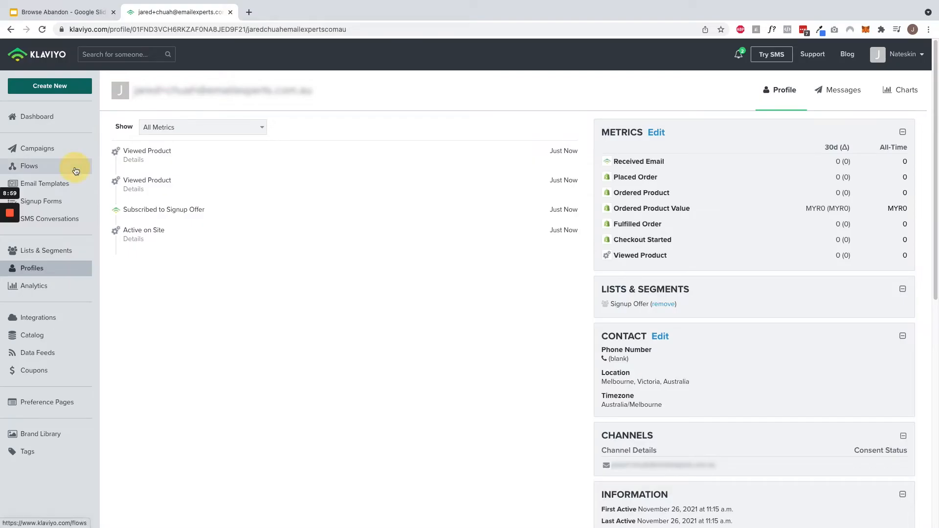
{"action": "left_click", "coordinate": [74, 168]}
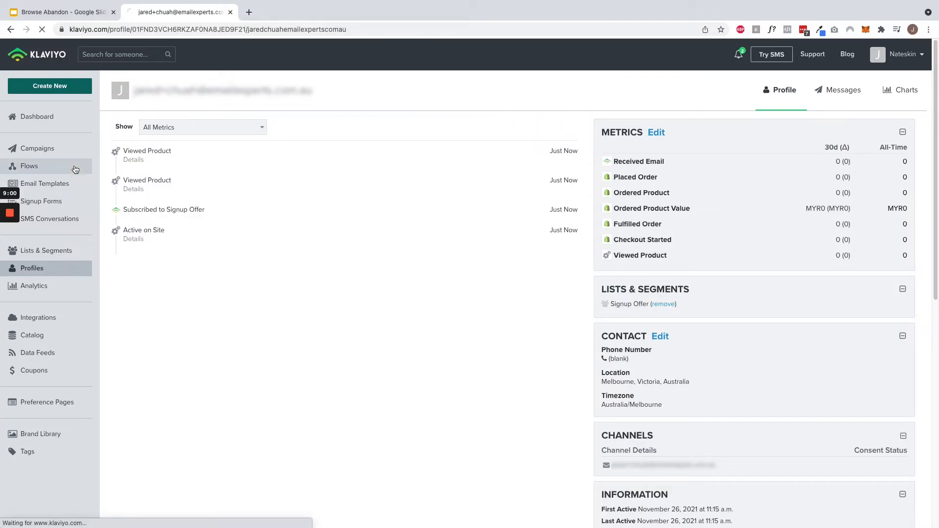
{"action": "left_click", "coordinate": [878, 92]}
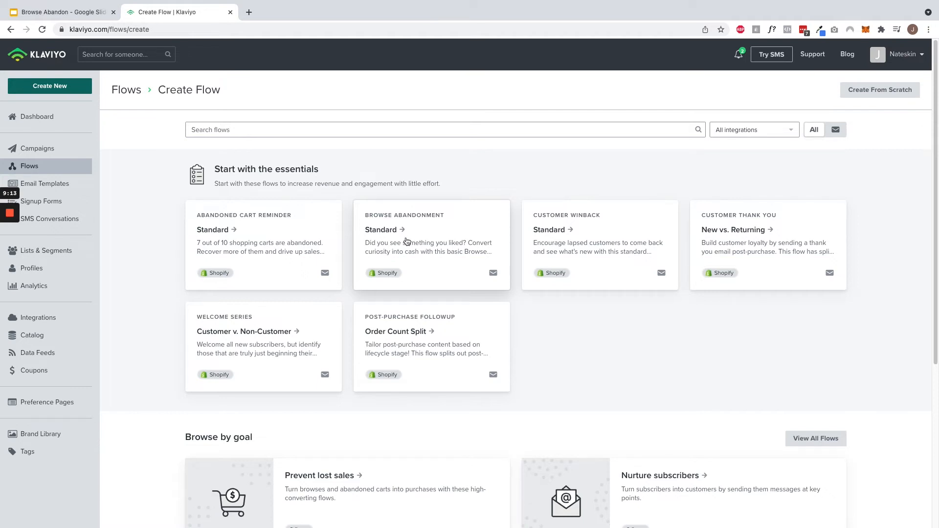
- Create 'Browse Abandonment Flow' from the Browse Abandonment Standard template and open its trigger filters
{"action": "left_click", "coordinate": [405, 238]}
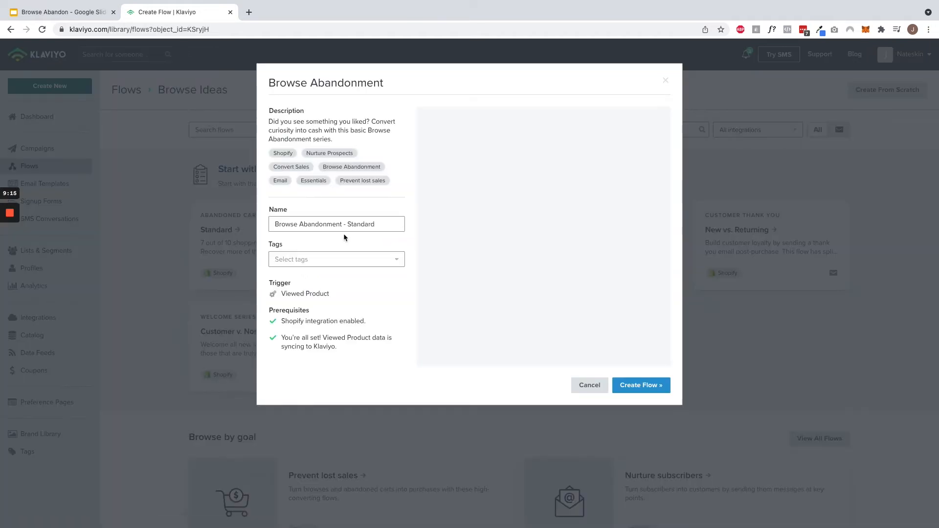
{"action": "triple_click", "coordinate": [346, 222]}
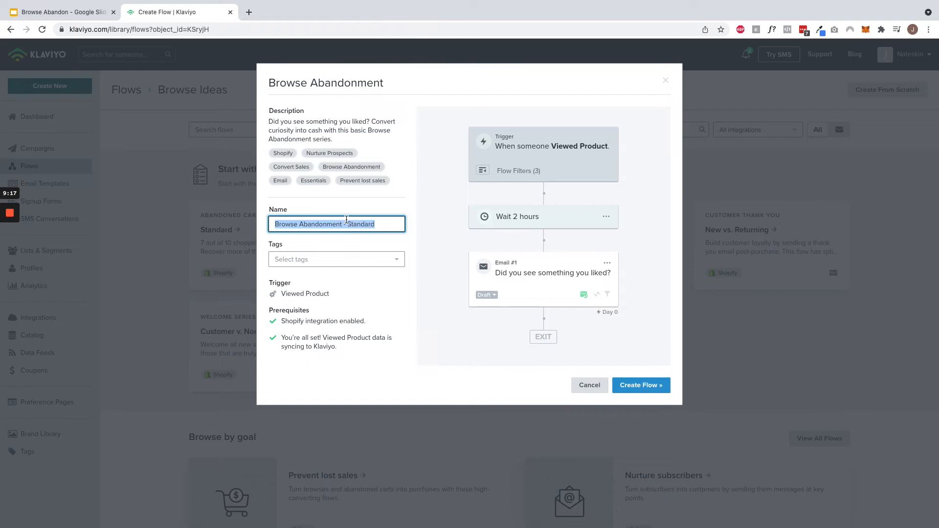
{"action": "key", "text": "Right"}
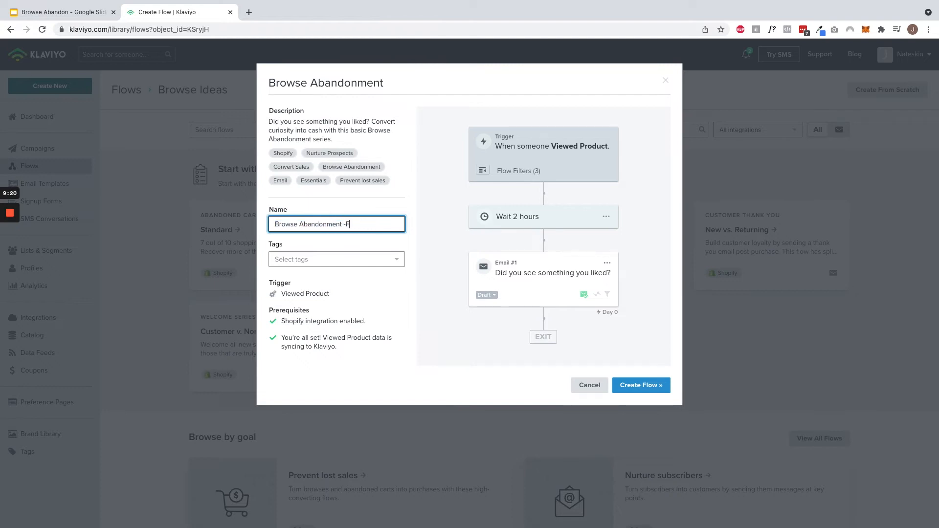
{"action": "left_click", "coordinate": [640, 379]}
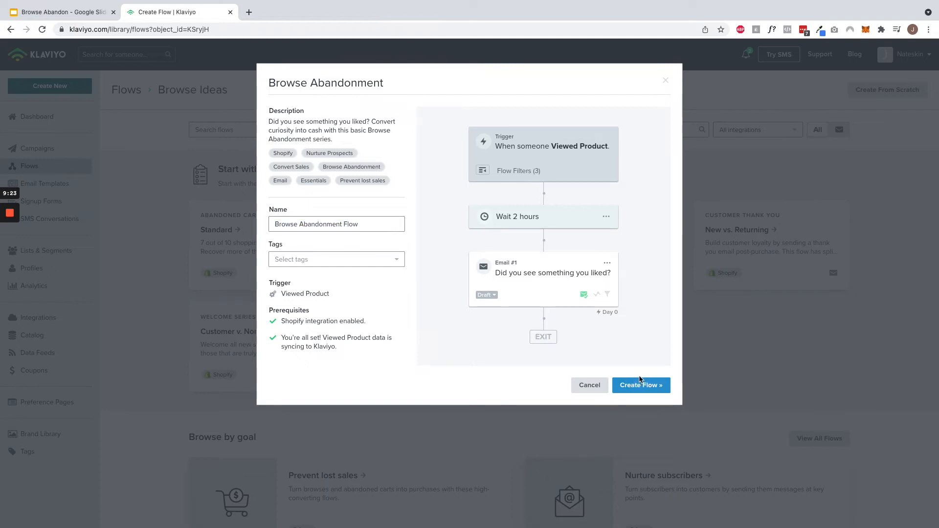
{"action": "left_click", "coordinate": [640, 382]}
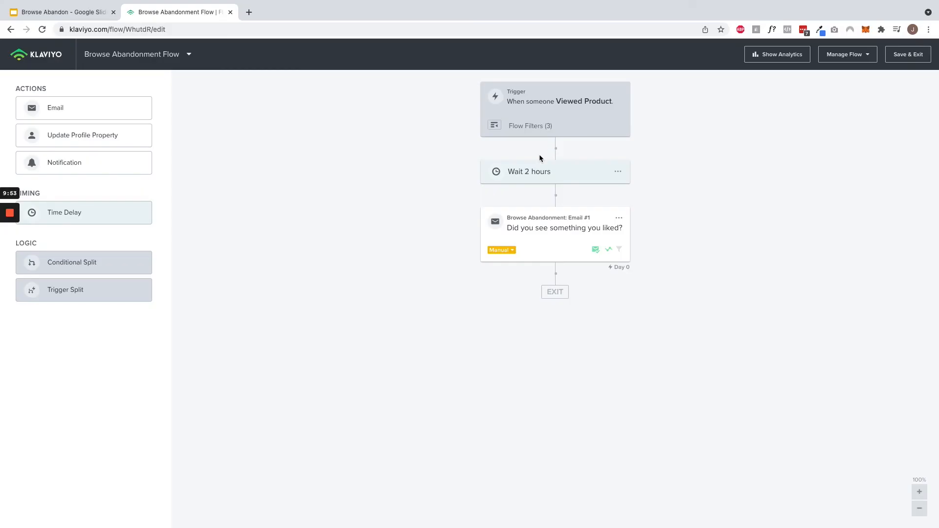
{"action": "left_click", "coordinate": [571, 127]}
{"action": "left_click", "coordinate": [93, 214]}
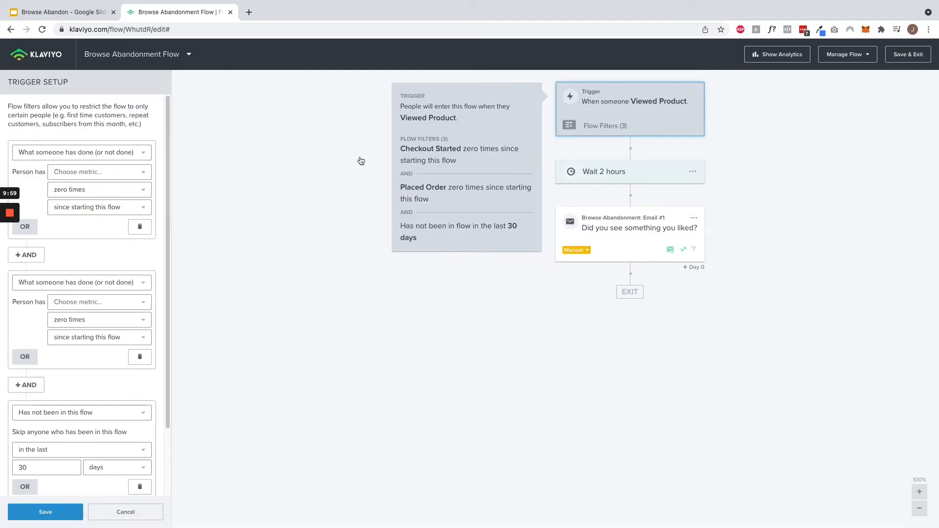